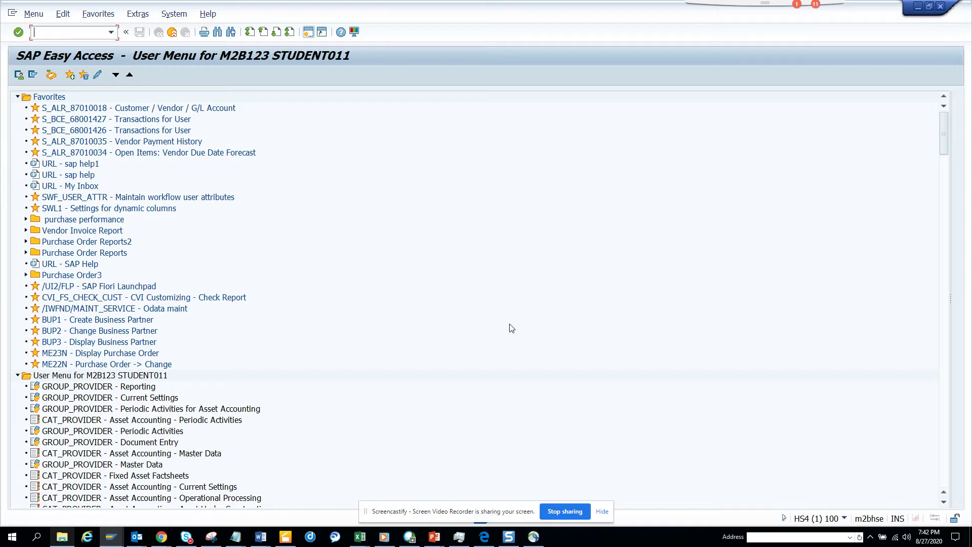
# Step: Run FBL1N for vendor 10300081 over all items, listing 4 items totalling 137,600.00- EUR
pyautogui.write('/nfbl1n')
pyautogui.press('Return')
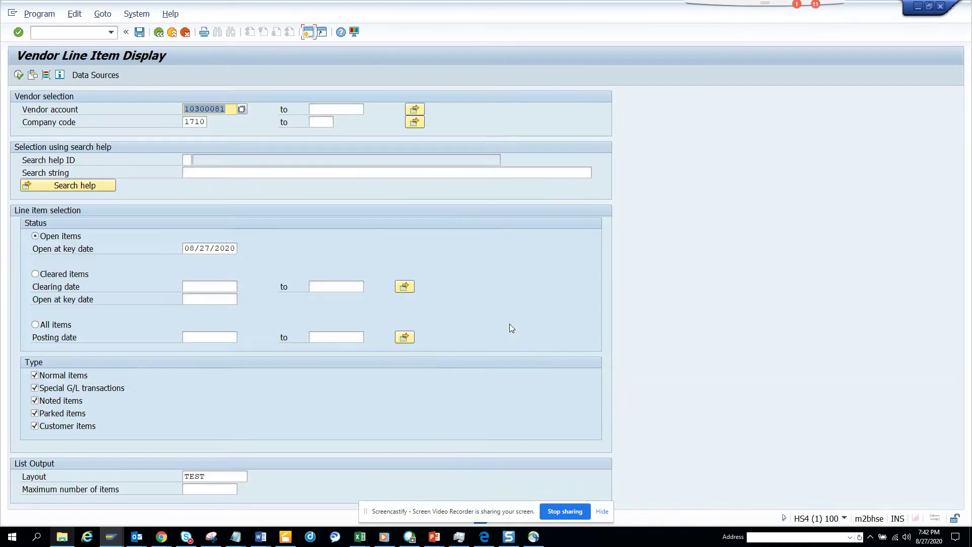
pyautogui.click(186, 121)
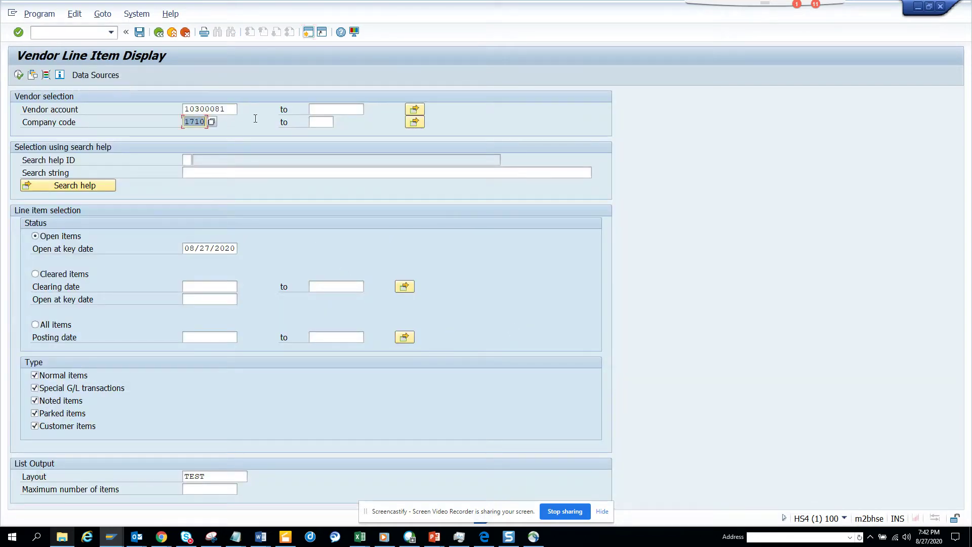
pyautogui.press('Delete')
pyautogui.press('Delete')
pyautogui.press('Delete')
pyautogui.press('Delete')
pyautogui.click(43, 324)
pyautogui.click(19, 75)
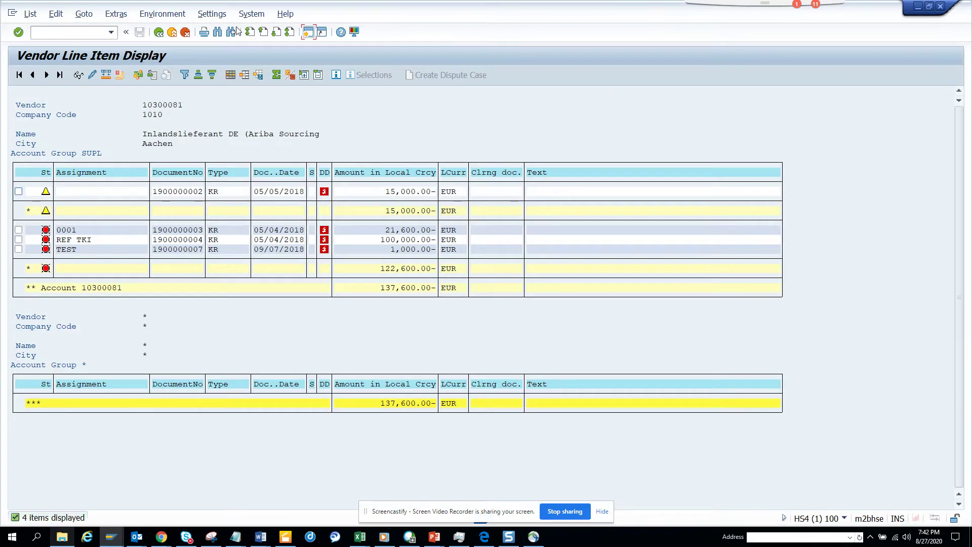
# Step: Save the list as a local file in Text with Tabs format and select the Directory path
pyautogui.click(249, 15)
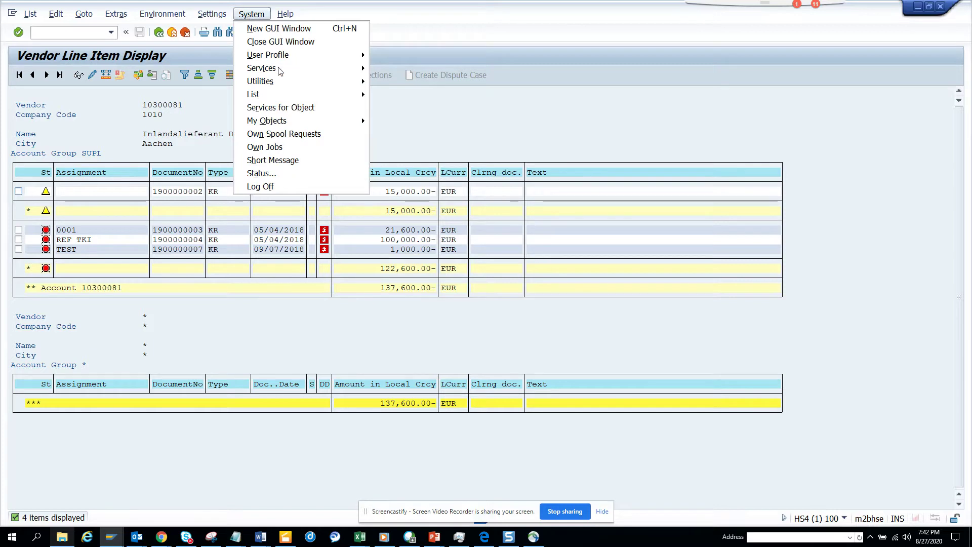
pyautogui.moveTo(300, 99)
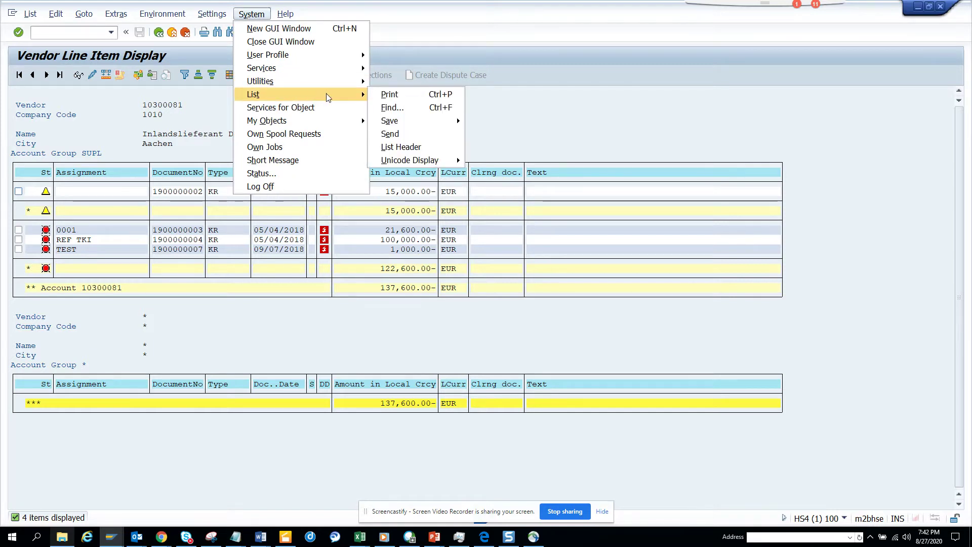
pyautogui.moveTo(424, 117)
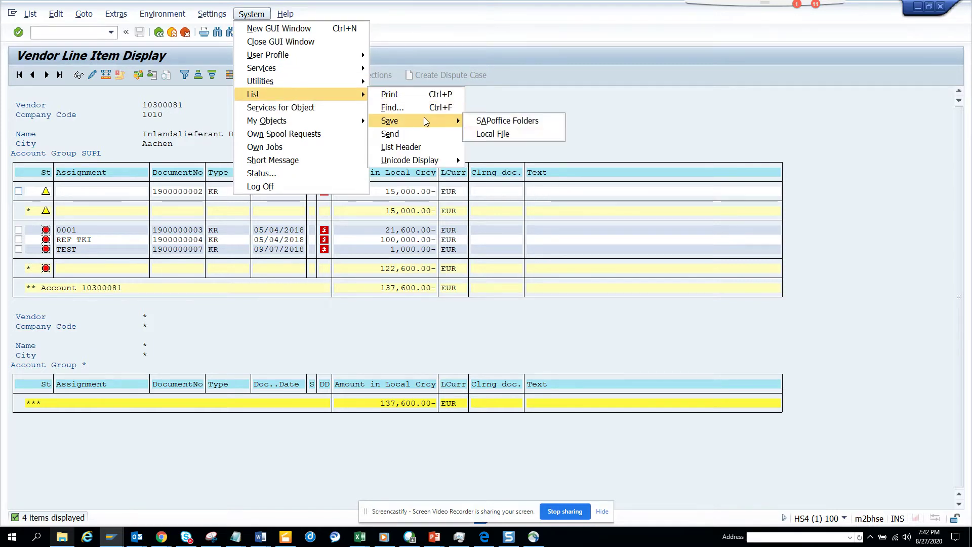
pyautogui.click(496, 135)
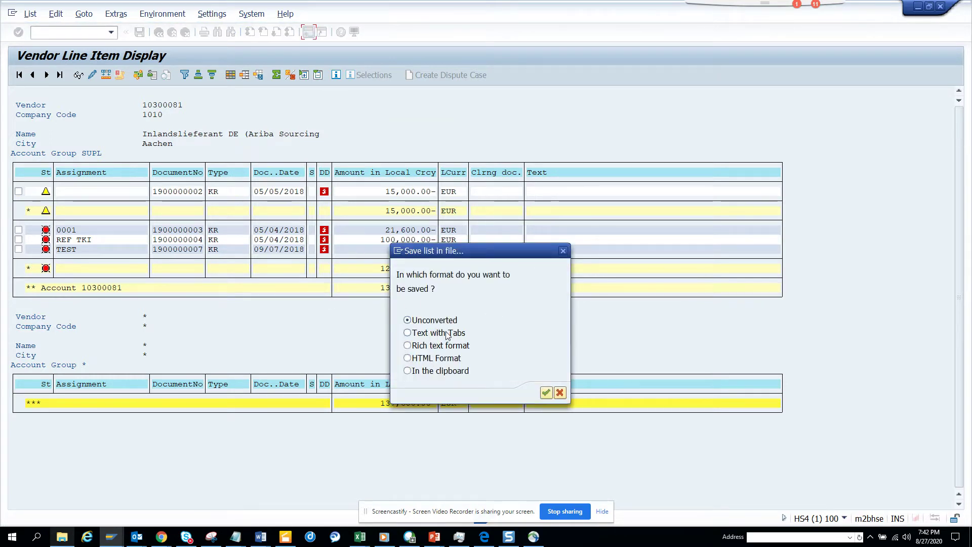
pyautogui.click(446, 333)
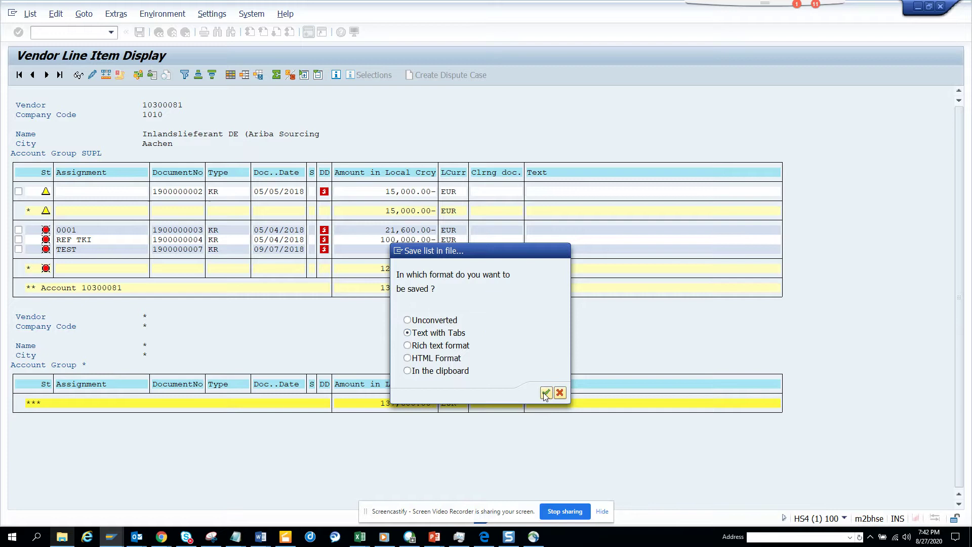
pyautogui.click(546, 392)
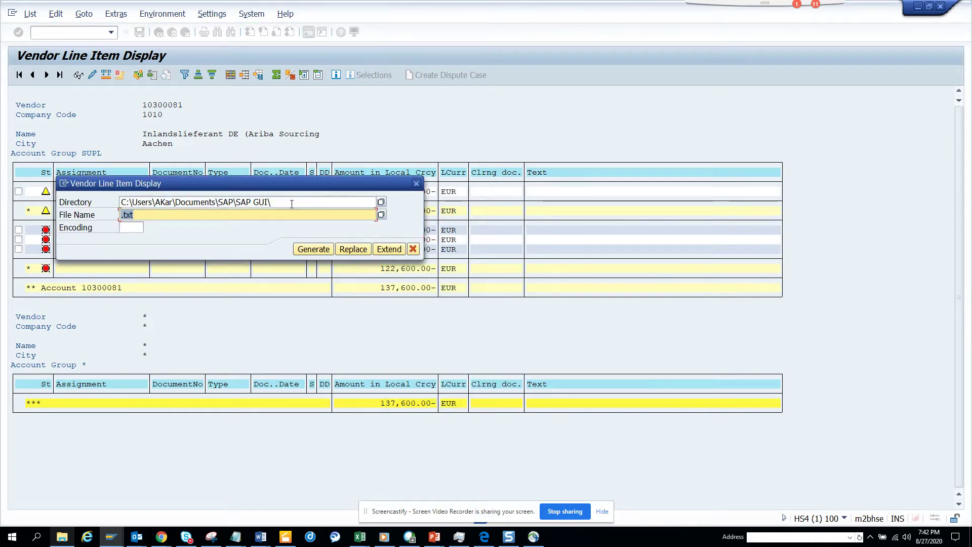
pyautogui.moveTo(292, 204); pyautogui.dragTo(102, 207)
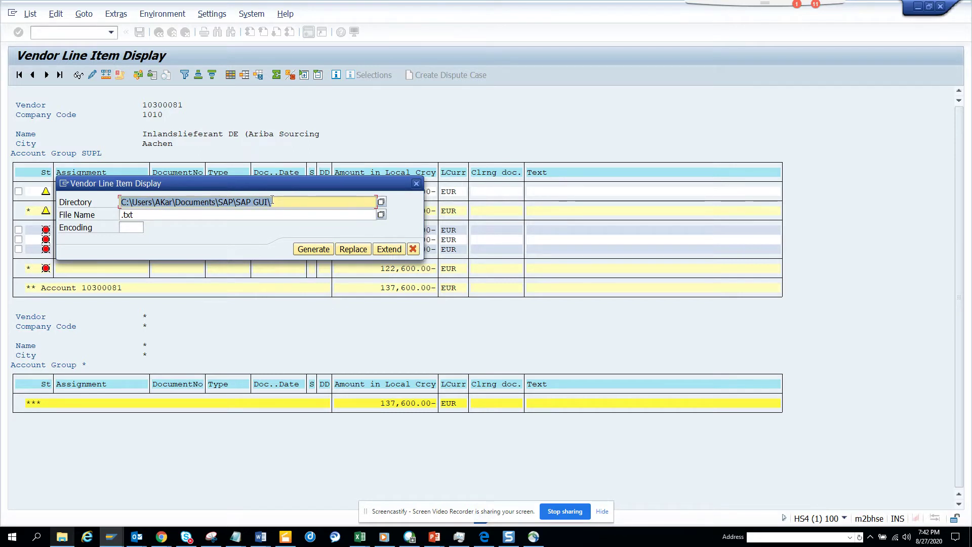
# Step: Browse to the Saptest folder on the Desktop
pyautogui.click(381, 201)
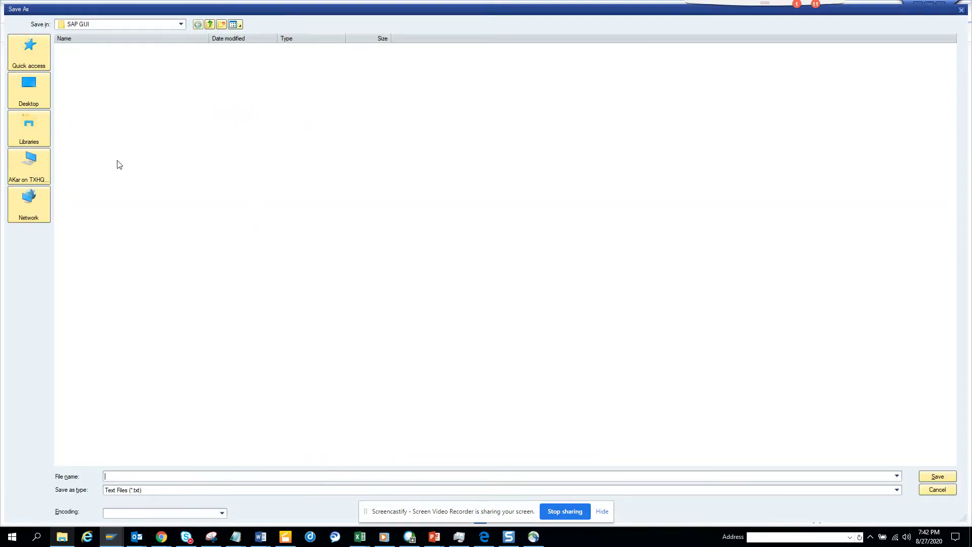
pyautogui.click(36, 95)
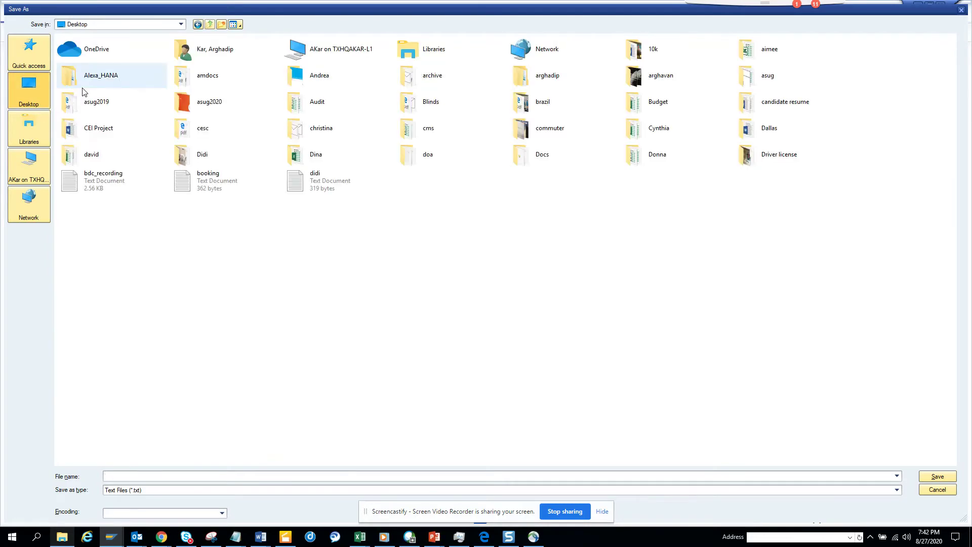
pyautogui.doubleClick(83, 90)
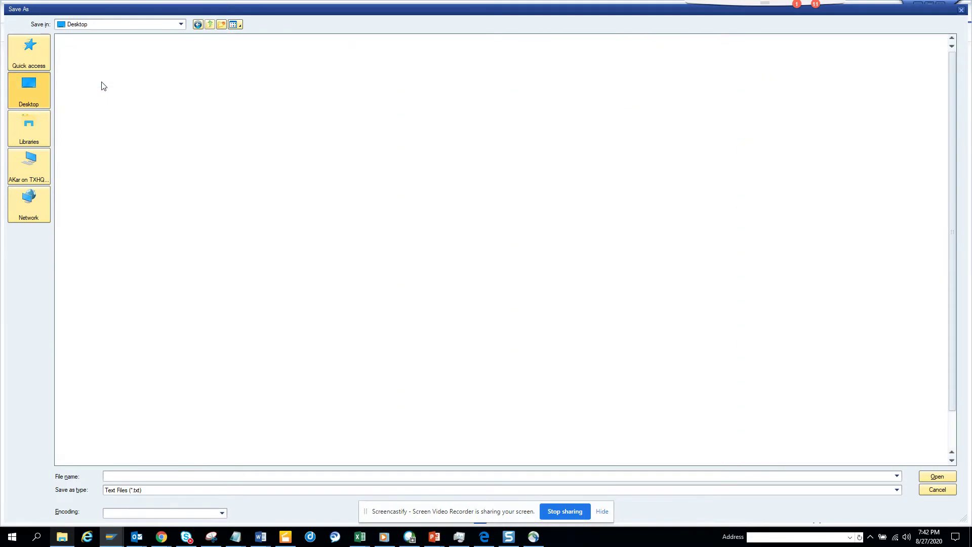
pyautogui.press('s')
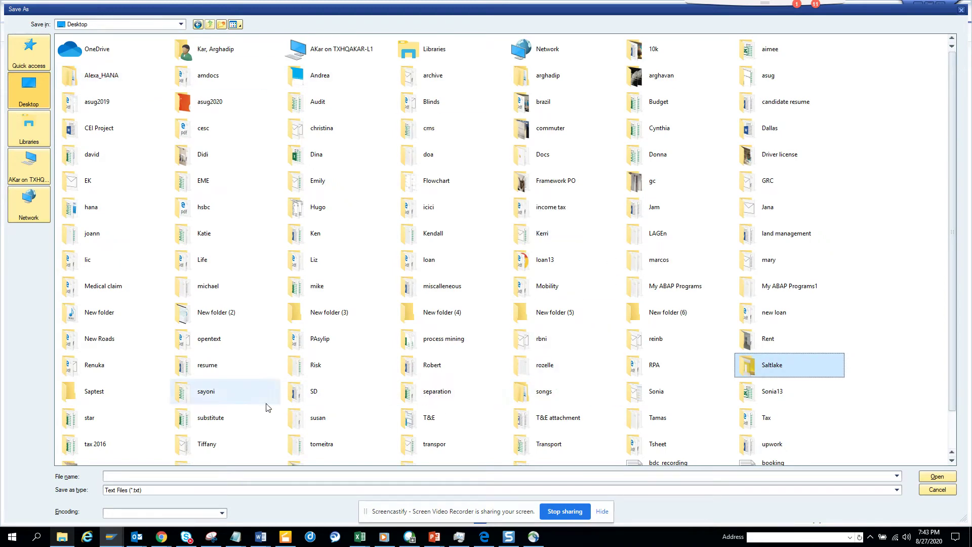
pyautogui.doubleClick(117, 399)
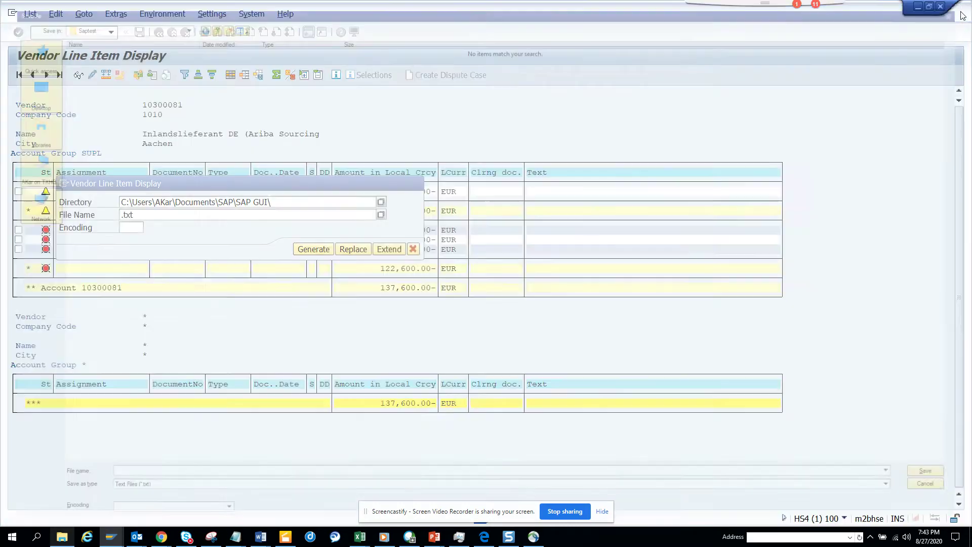
# Step: Close the Save As browser and cancel the list export
pyautogui.click(961, 10)
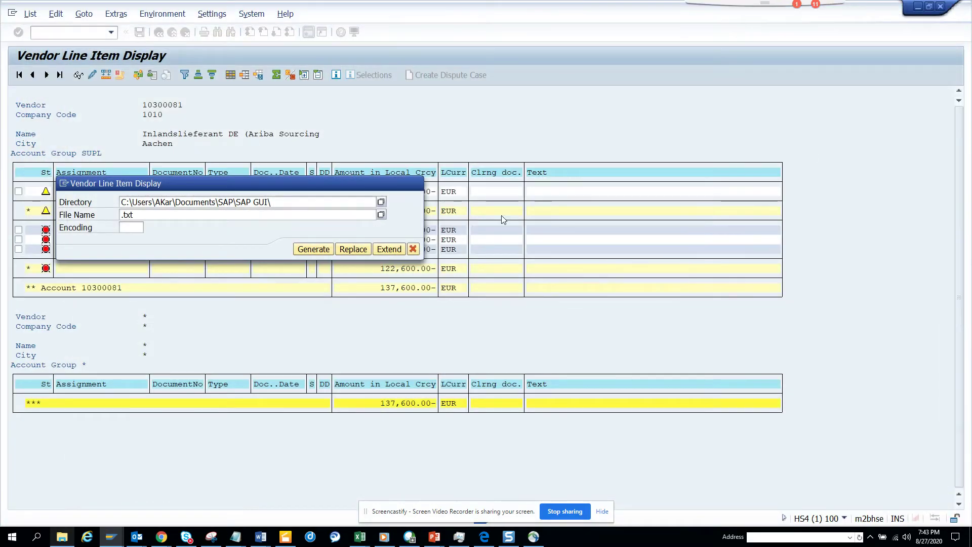
pyautogui.click(414, 249)
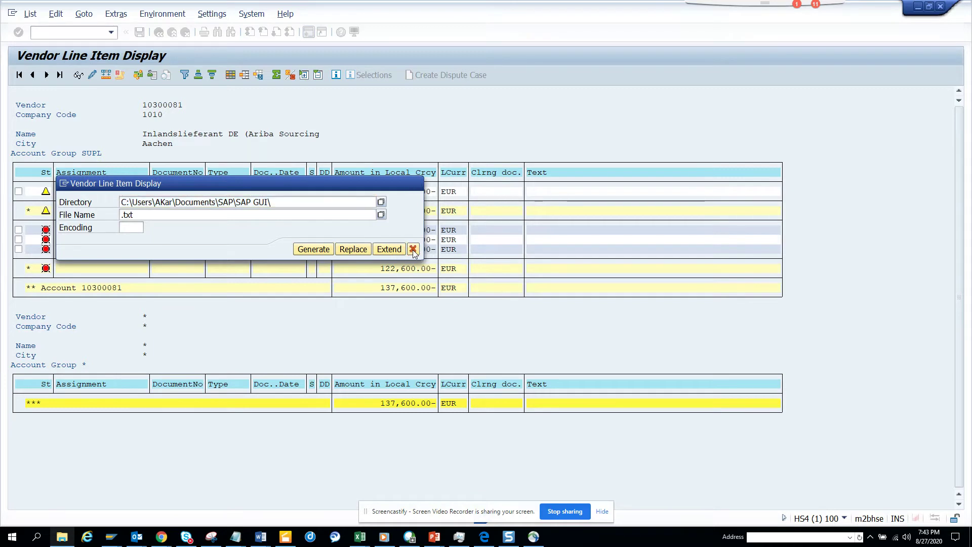
pyautogui.click(413, 250)
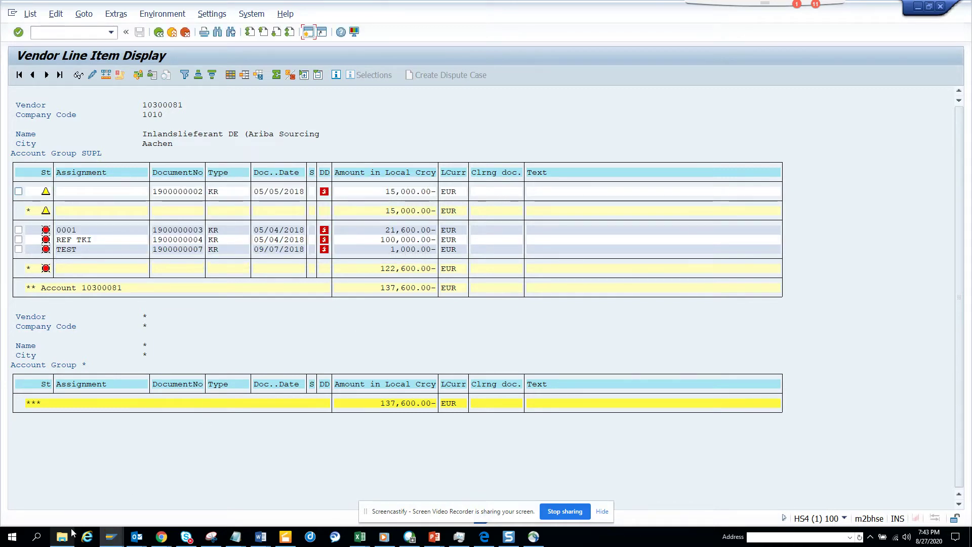
# Step: Copy the Saptest folder's address as text from File Explorer and switch back to SAP
pyautogui.moveTo(67, 541)
pyautogui.click(65, 501)
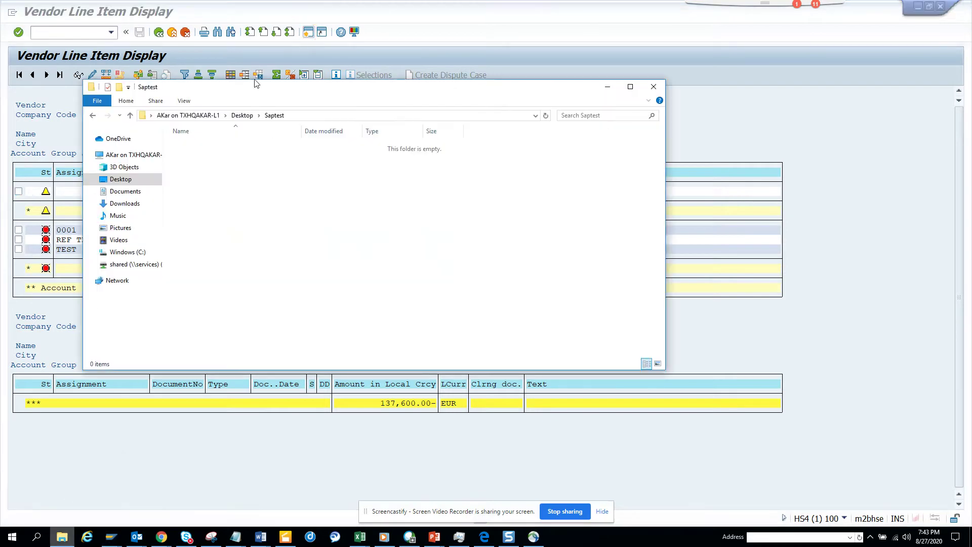
pyautogui.rightClick(273, 119)
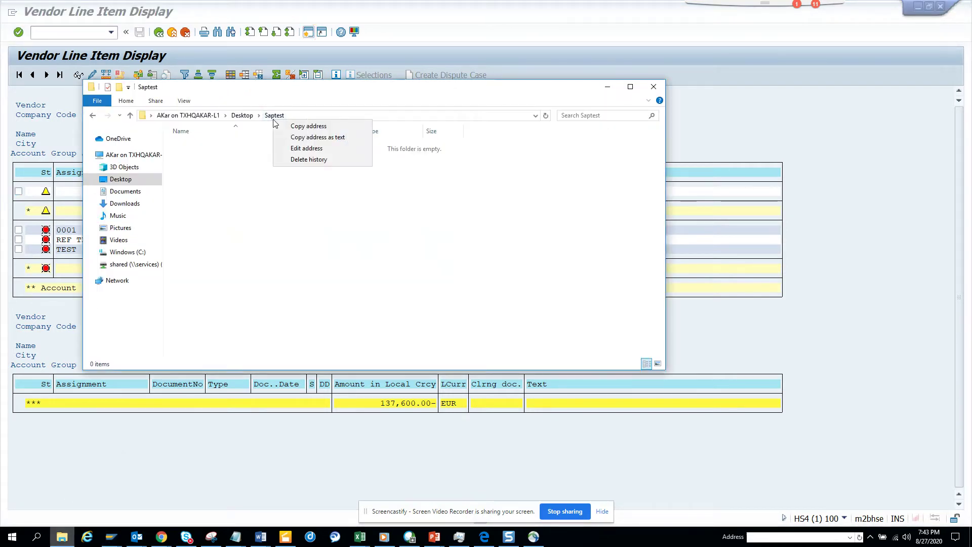
pyautogui.click(327, 137)
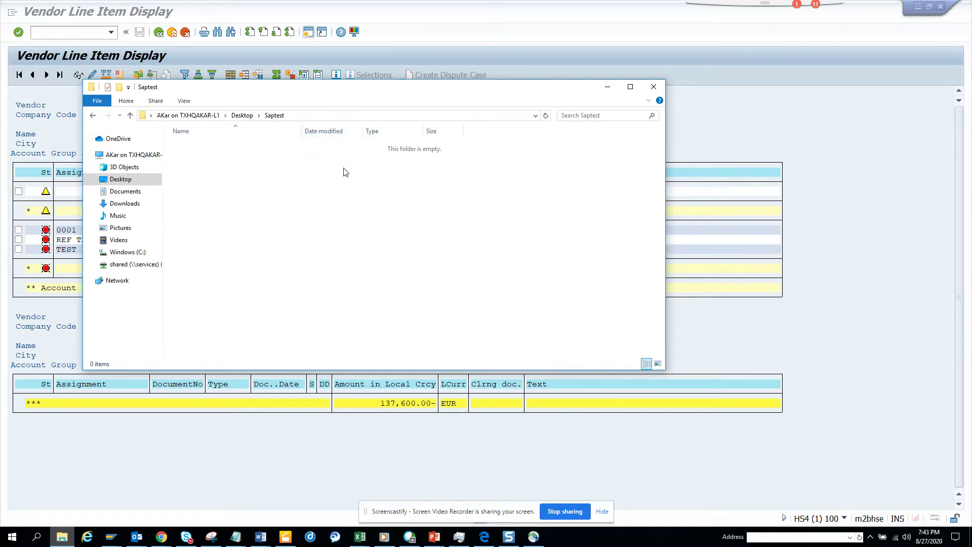
pyautogui.hotkey('alt', 'Tab')
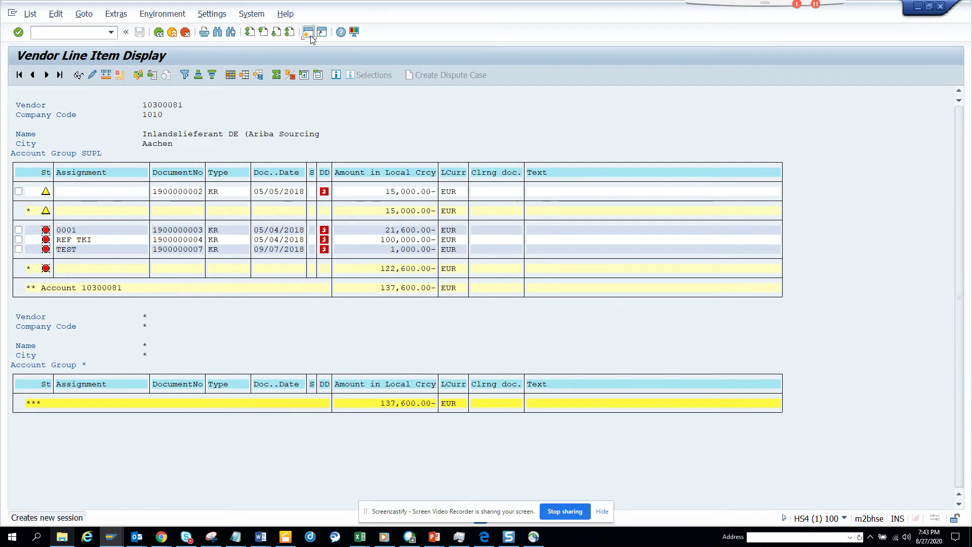
# Step: Open user profile maintenance (SU3) in a new session and page to the end of the parameters
pyautogui.click(308, 33)
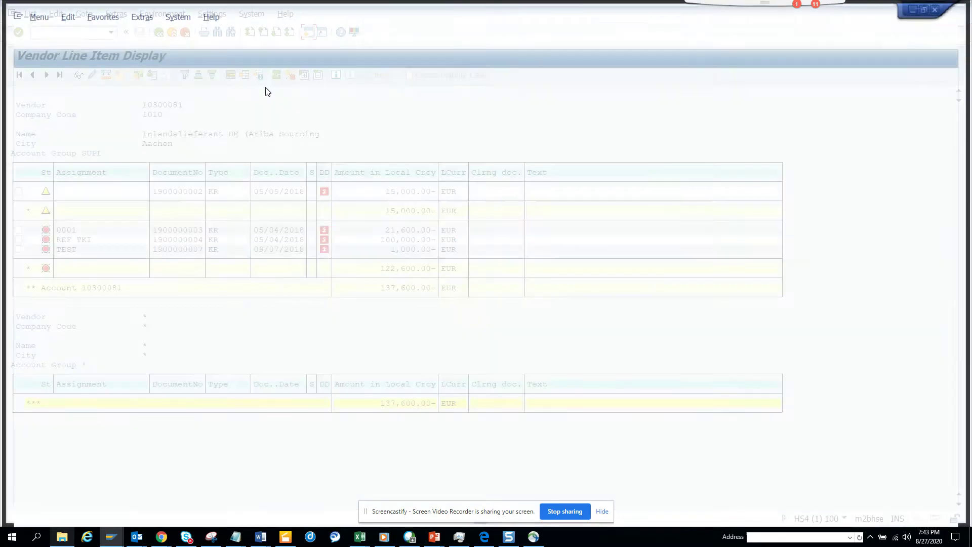
pyautogui.write('su')
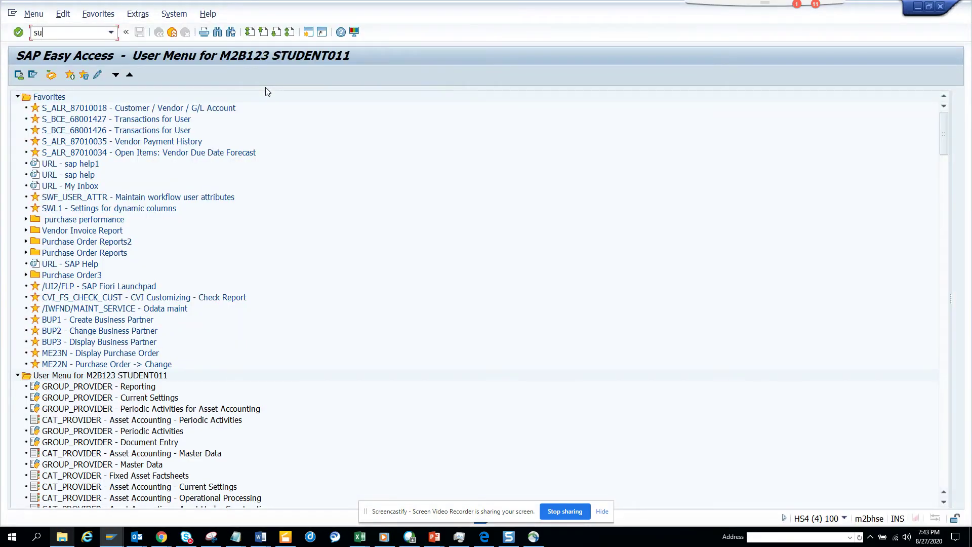
pyautogui.write('3')
pyautogui.press('Return')
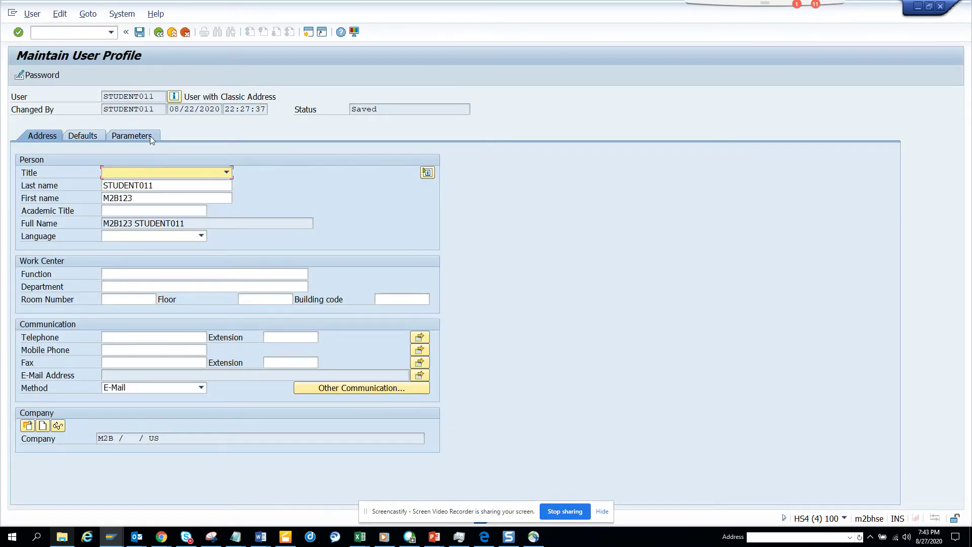
pyautogui.click(149, 136)
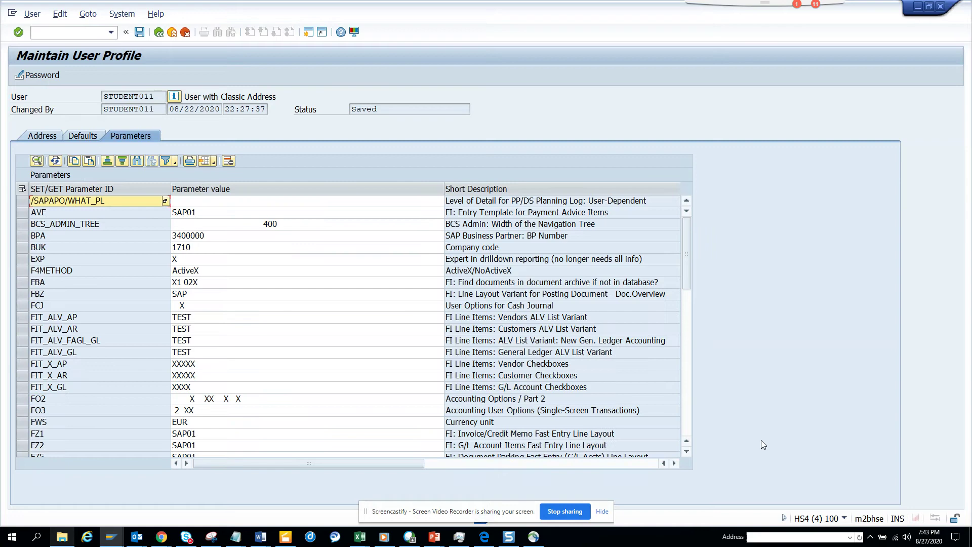
pyautogui.click(688, 423)
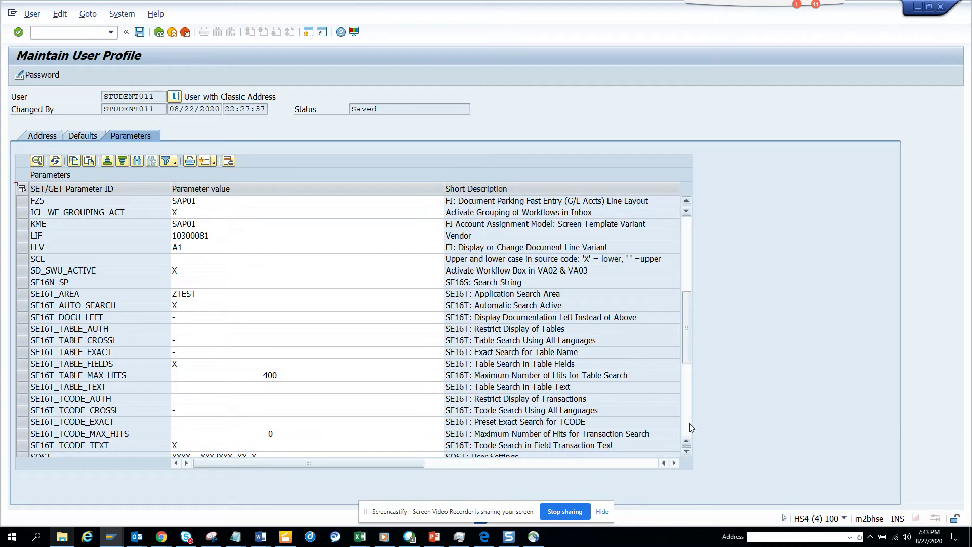
pyautogui.click(689, 423)
# Step: Add parameter GR8 with the pasted Saptest folder path and save the profile
pyautogui.click(145, 284)
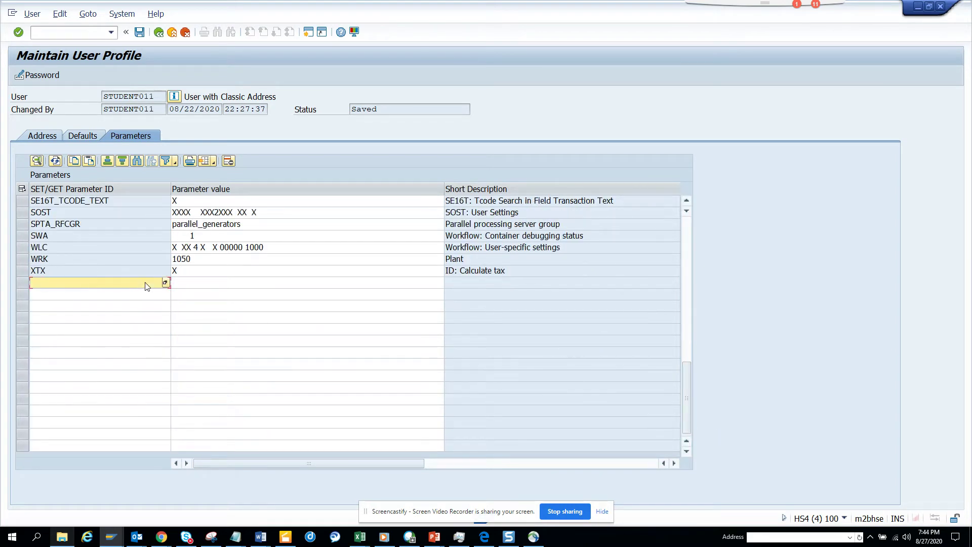
pyautogui.write('gr8')
pyautogui.press('Return')
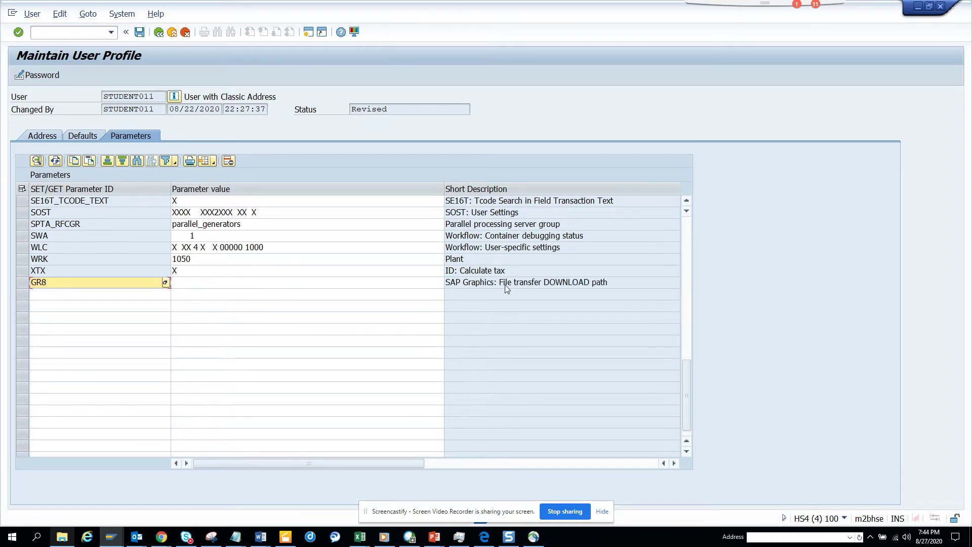
pyautogui.click(271, 284)
pyautogui.hotkey('ctrl', 'v')
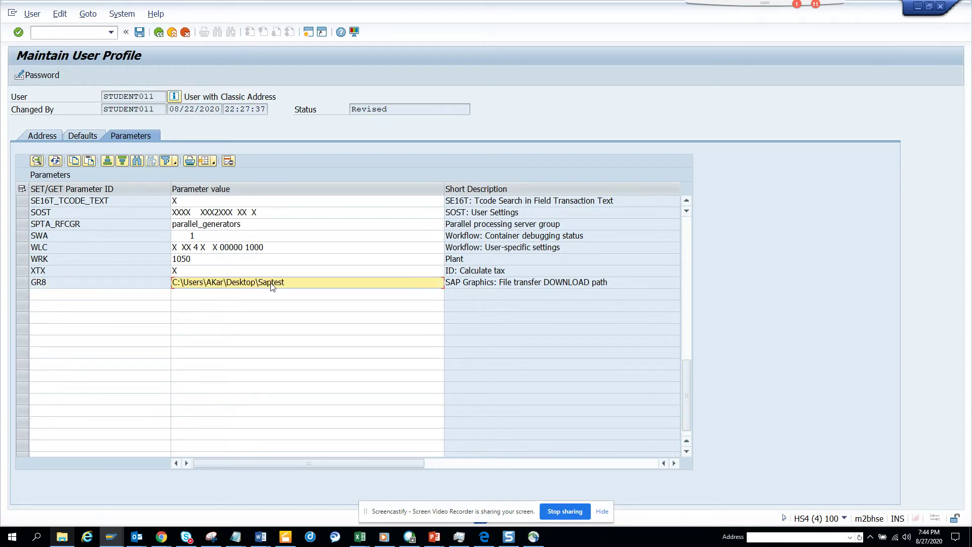
pyautogui.click(139, 33)
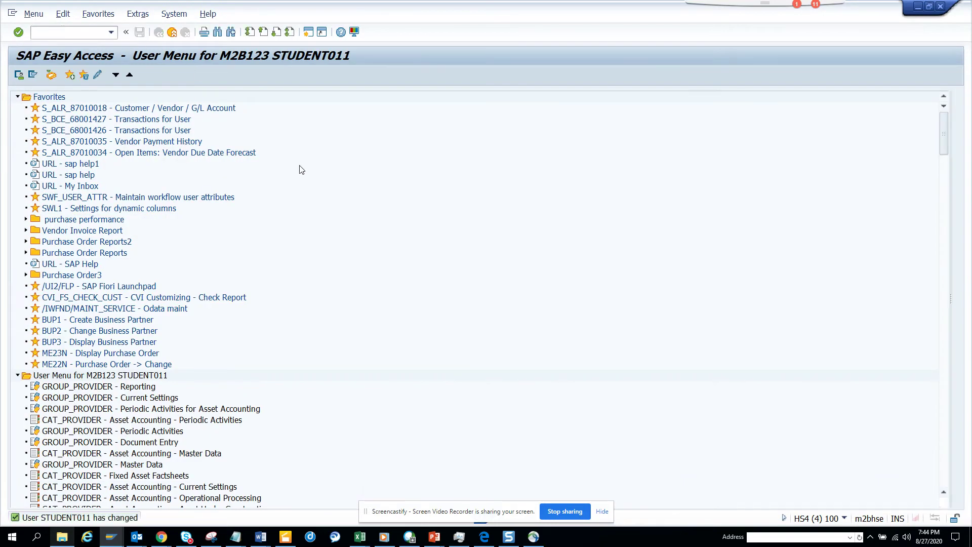
# Step: Save the vendor list locally as Text with Tabs, confirm Directory prefills Desktop Saptest, then close
pyautogui.hotkey('alt', 'Tab')
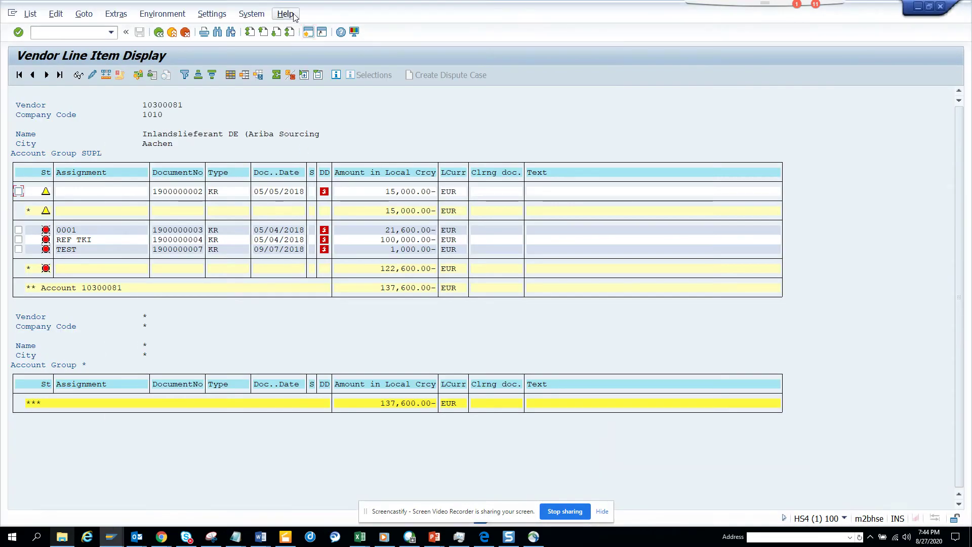
pyautogui.click(252, 14)
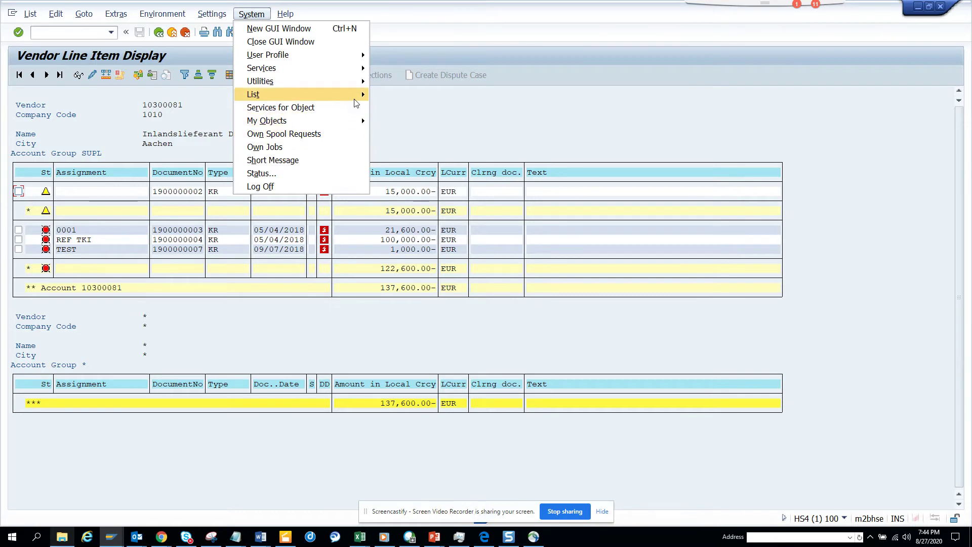
pyautogui.moveTo(358, 100)
pyautogui.moveTo(456, 120)
pyautogui.click(489, 136)
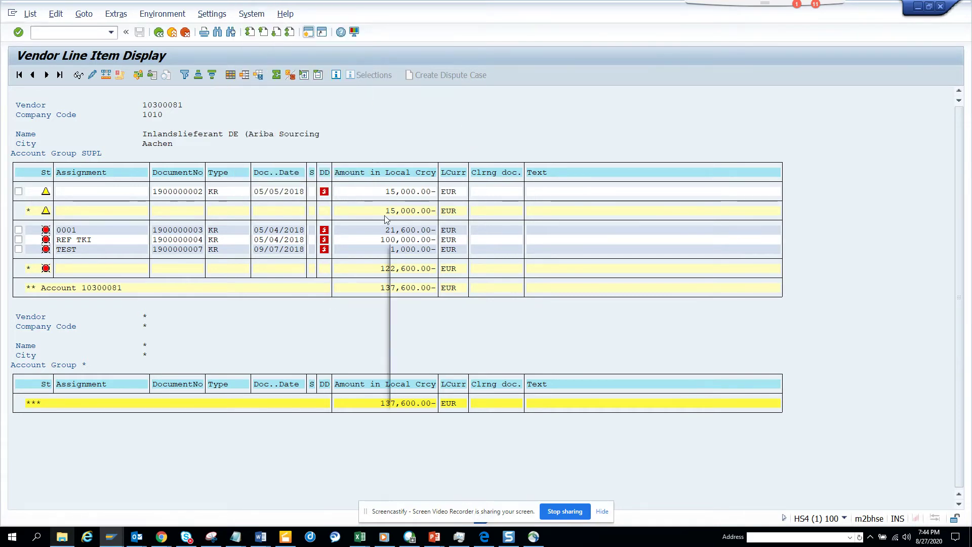
pyautogui.click(441, 333)
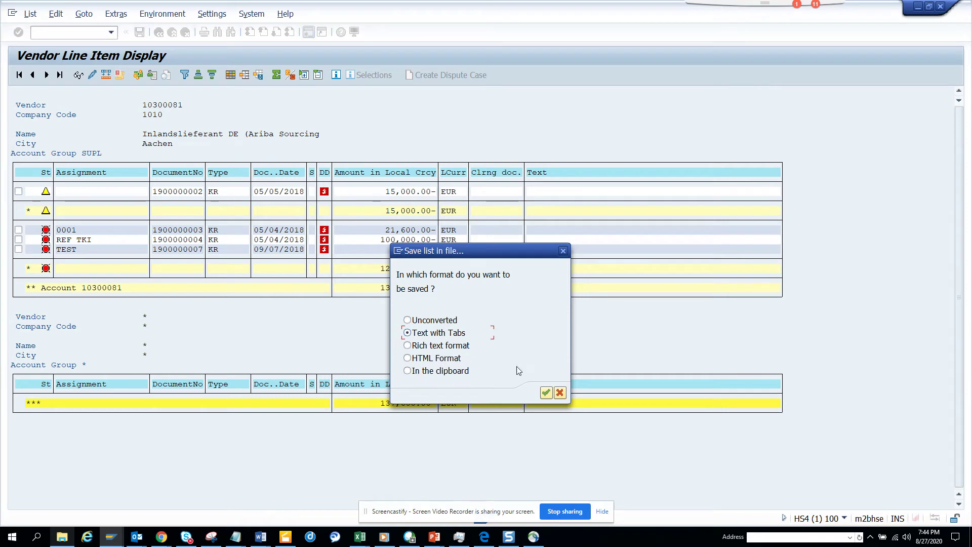
pyautogui.click(547, 393)
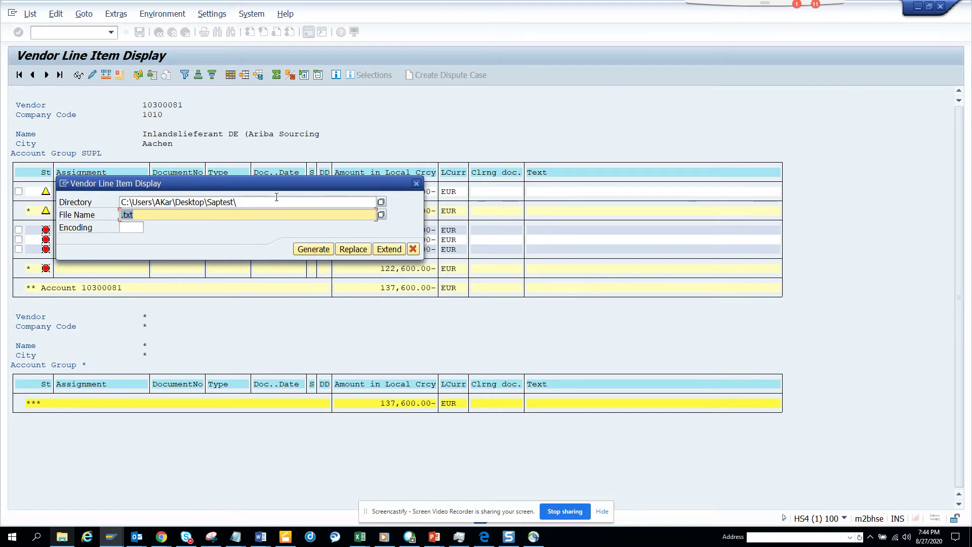
pyautogui.click(417, 183)
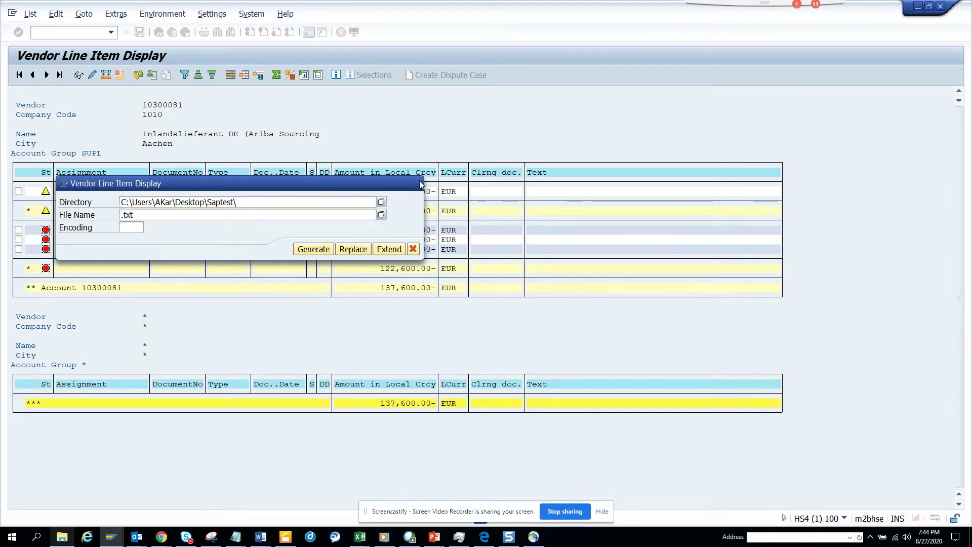
# Step: Open Favorites > Upload from PC, note it still starts in the SAP GUI folder, and cancel
pyautogui.hotkey('alt', 'Tab')
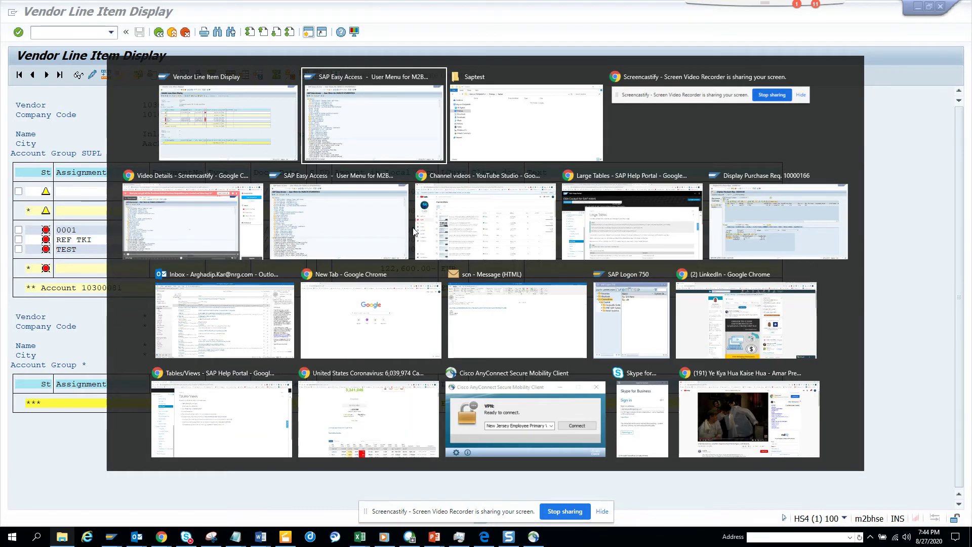
pyautogui.click(378, 208)
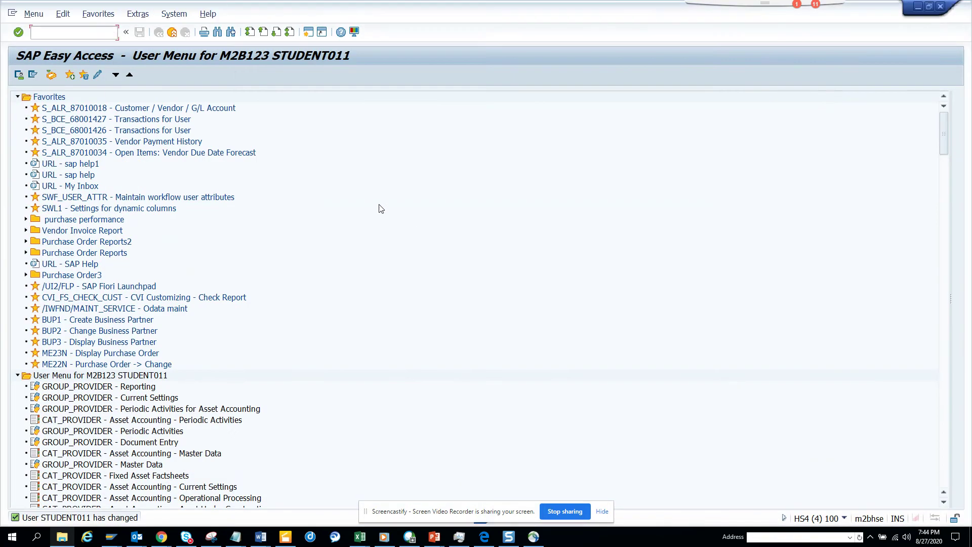
pyautogui.click(98, 13)
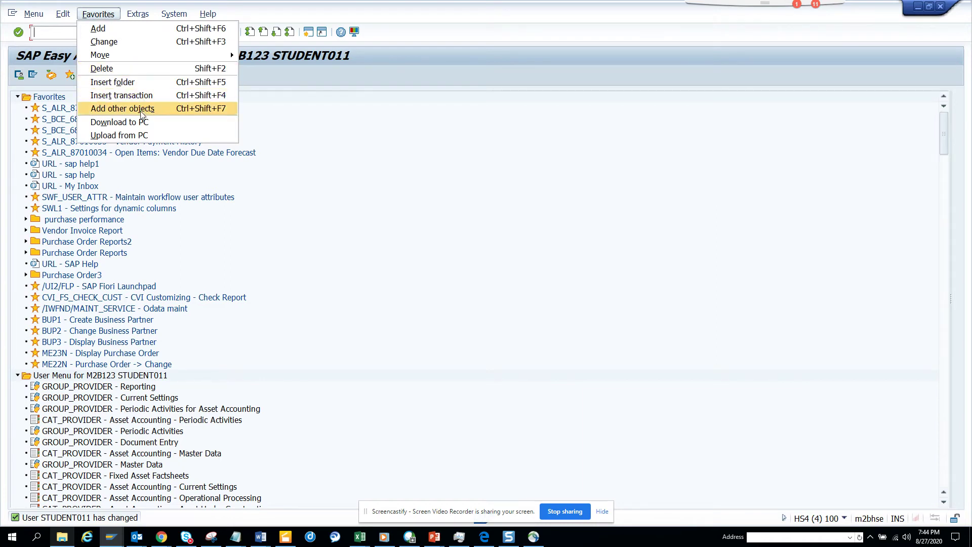
pyautogui.click(146, 138)
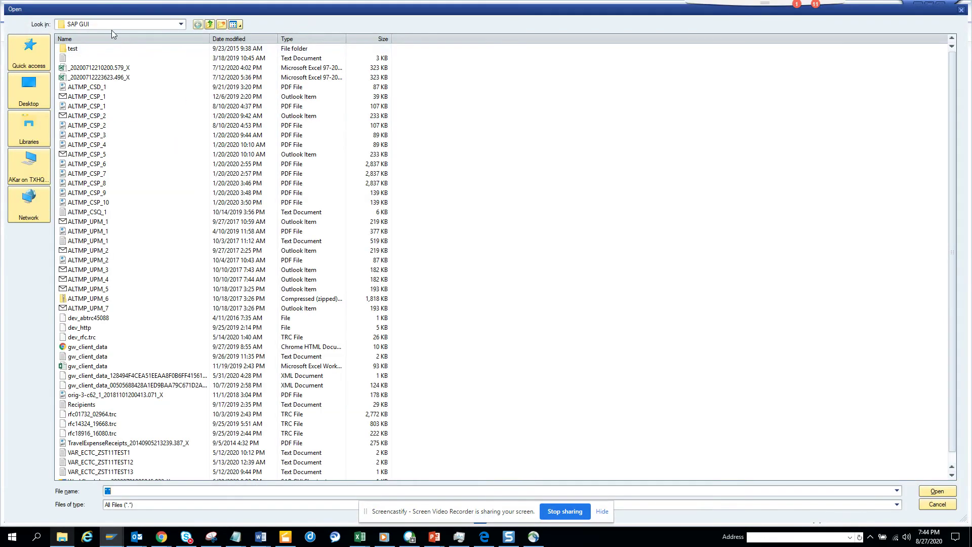
pyautogui.click(960, 10)
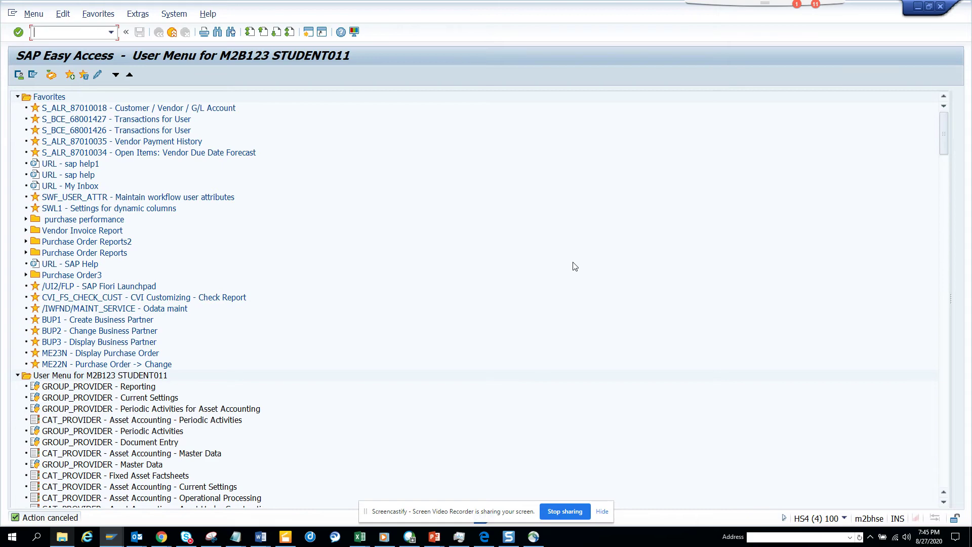
# Step: Return to Easy Access, run /nsu3 and page the Parameters list down past XTX
pyautogui.hotkey('alt', 'Tab')
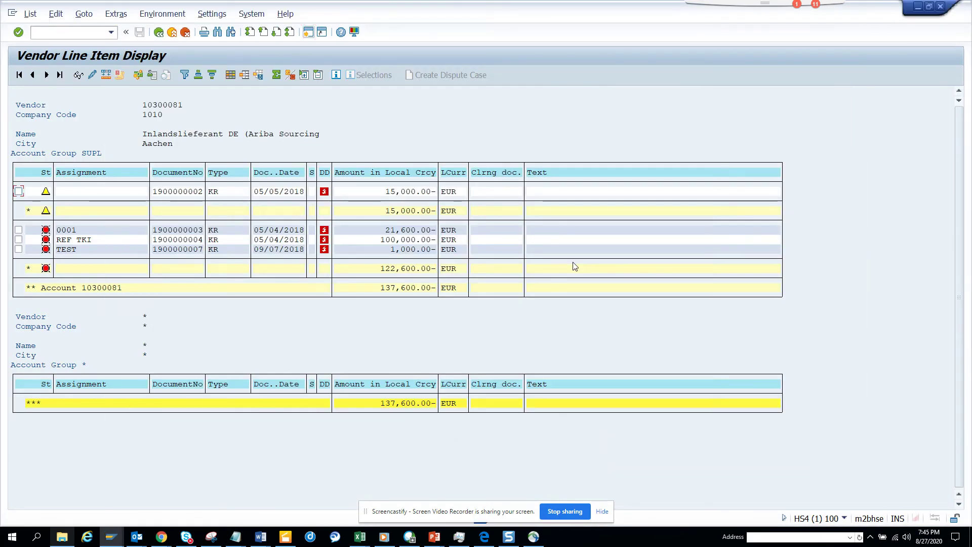
pyautogui.click(185, 32)
pyautogui.click(62, 34)
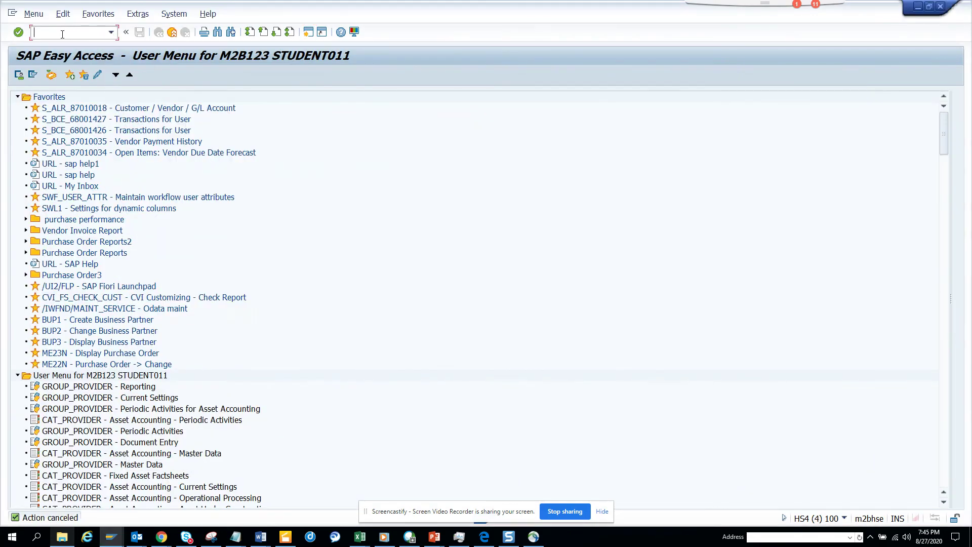
pyautogui.write('/nsu3')
pyautogui.press('Return')
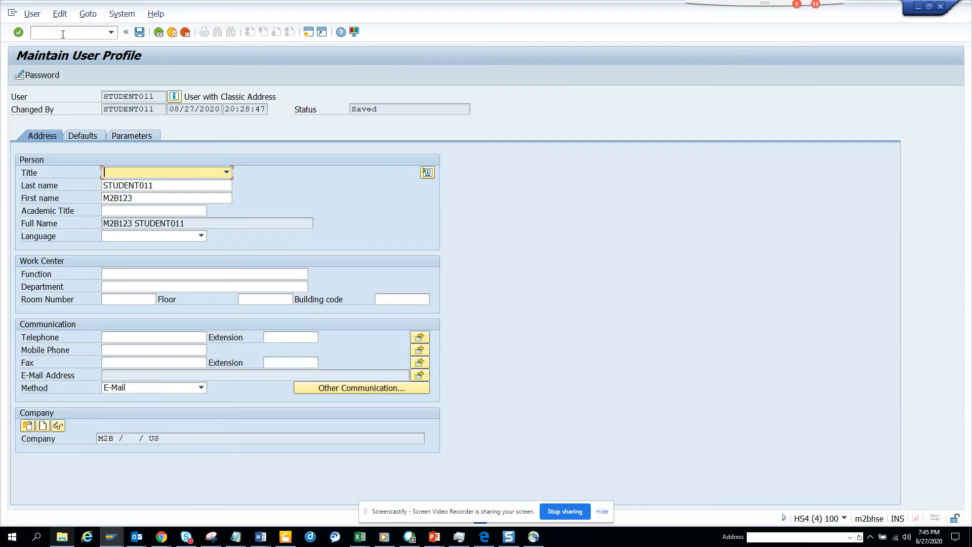
pyautogui.click(143, 136)
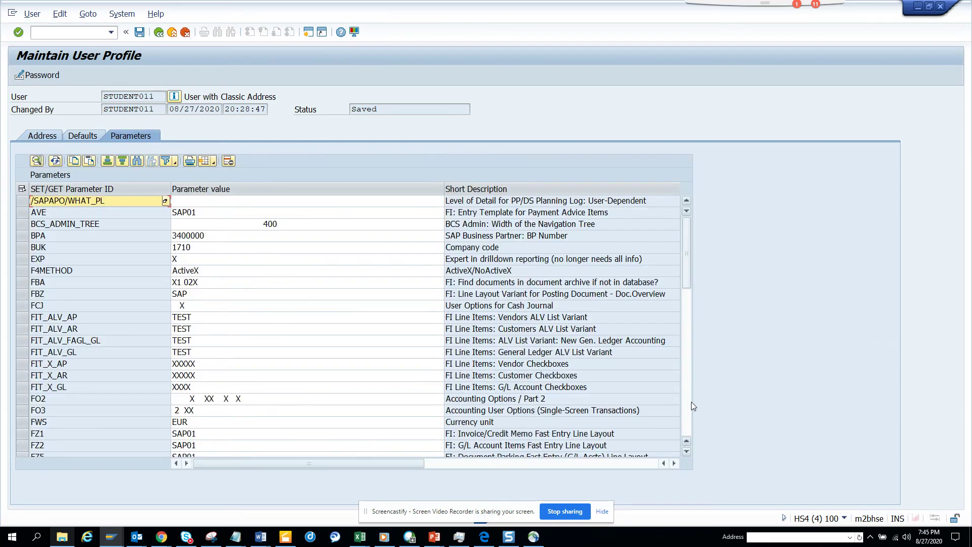
pyautogui.click(687, 418)
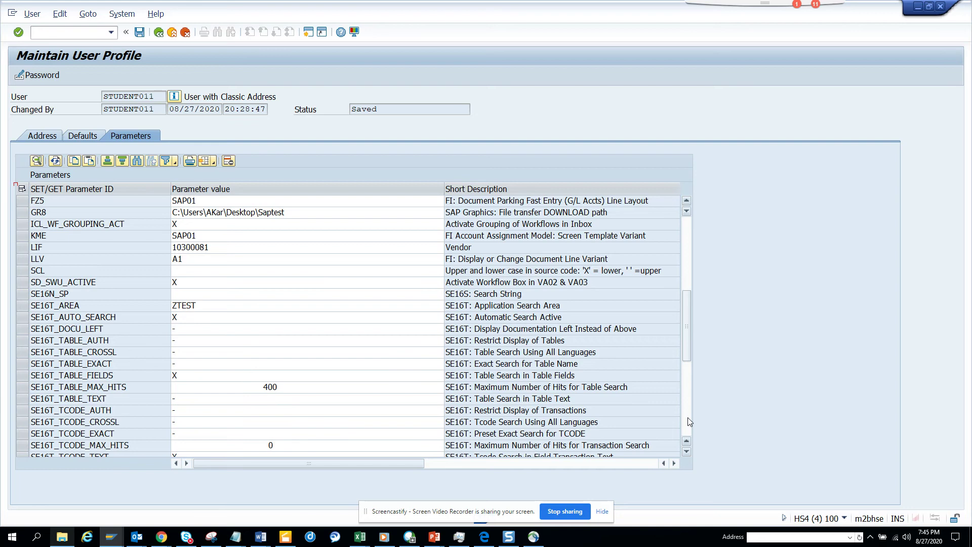
pyautogui.click(688, 423)
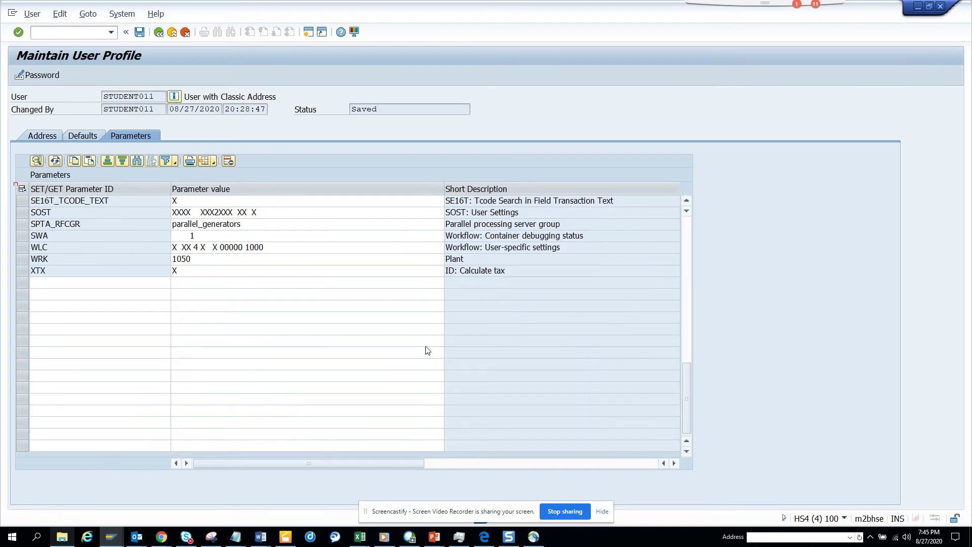
pyautogui.click(688, 274)
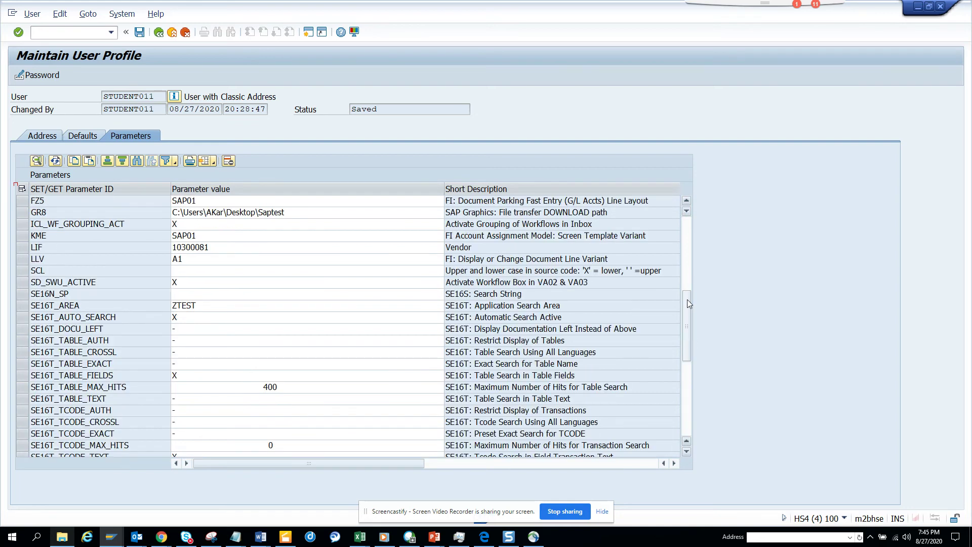
# Step: Add parameter GR9 via the GR* value help and paste the Saptest folder path as its value
pyautogui.click(686, 426)
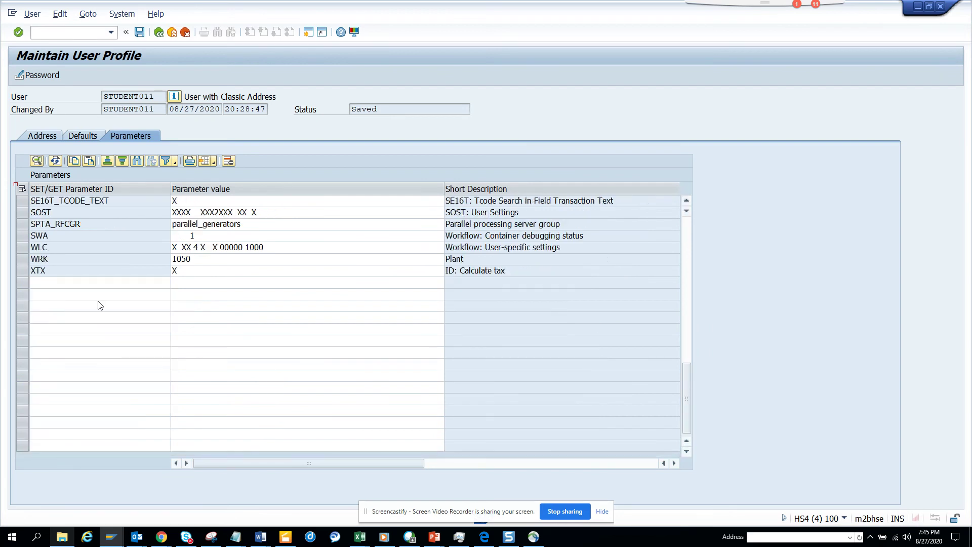
pyautogui.click(71, 287)
pyautogui.write('GR')
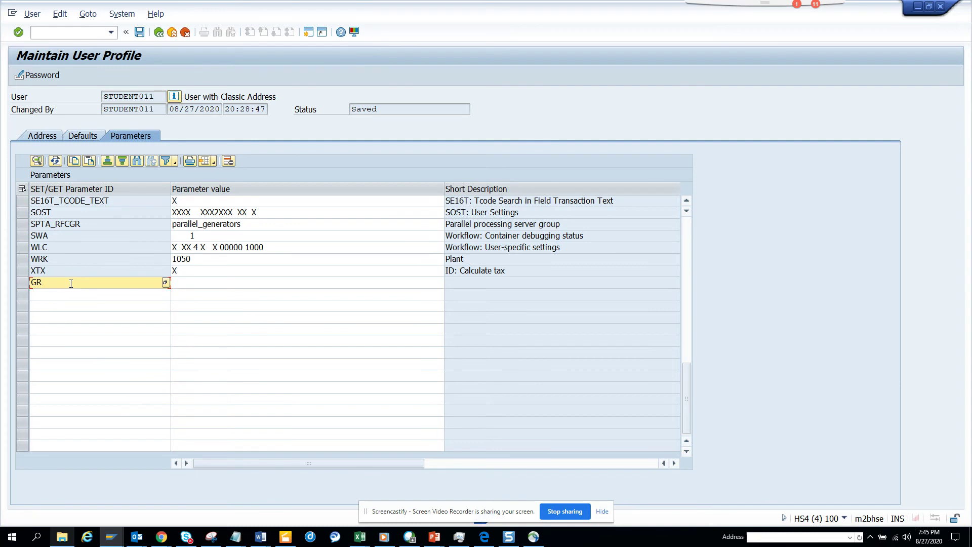
pyautogui.write('*')
pyautogui.click(165, 282)
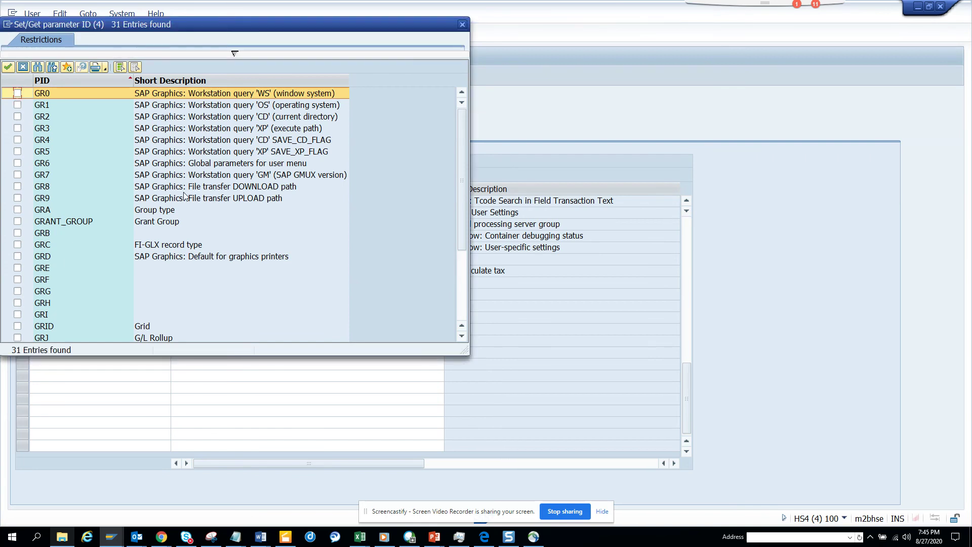
pyautogui.click(192, 199)
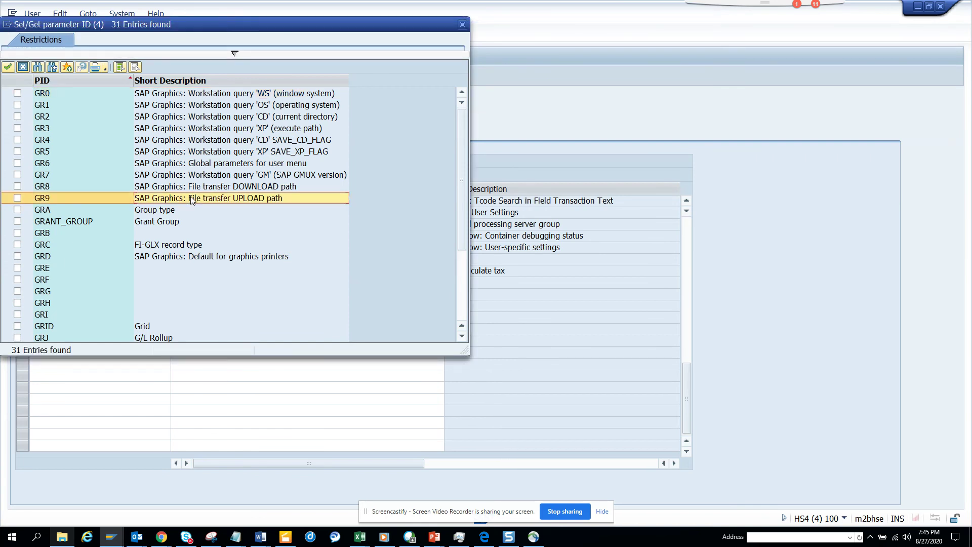
pyautogui.click(17, 198)
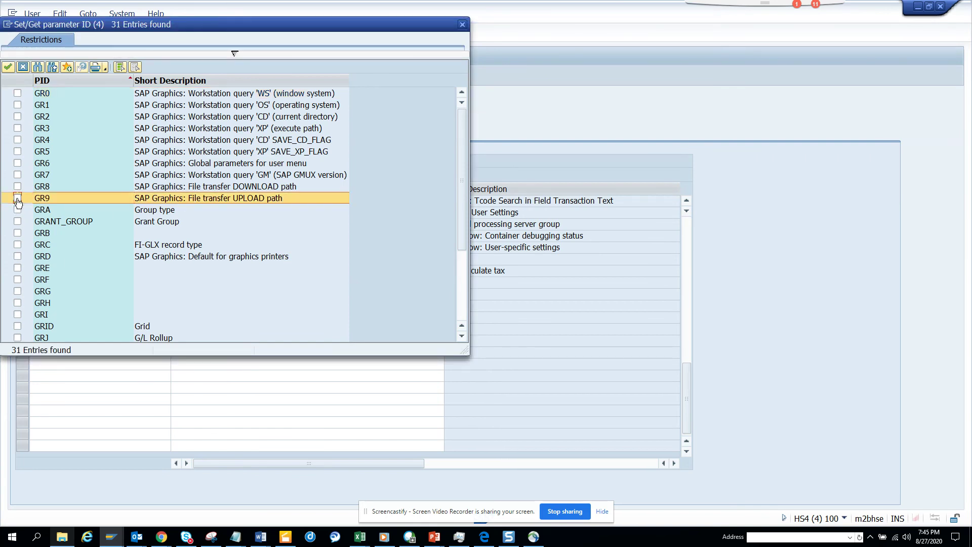
pyautogui.click(7, 67)
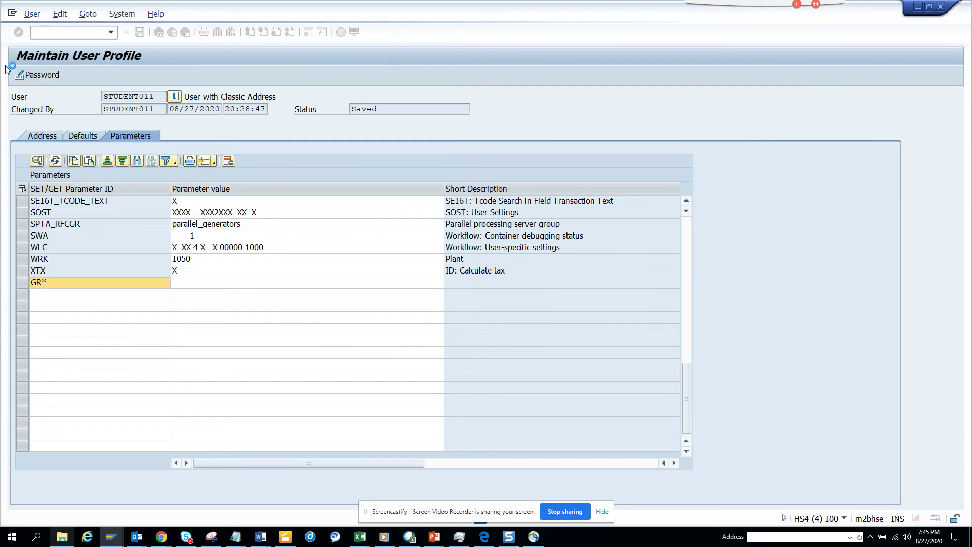
pyautogui.click(197, 289)
pyautogui.write('C:\\Users\\AKar\\Desktop\\Saptest')
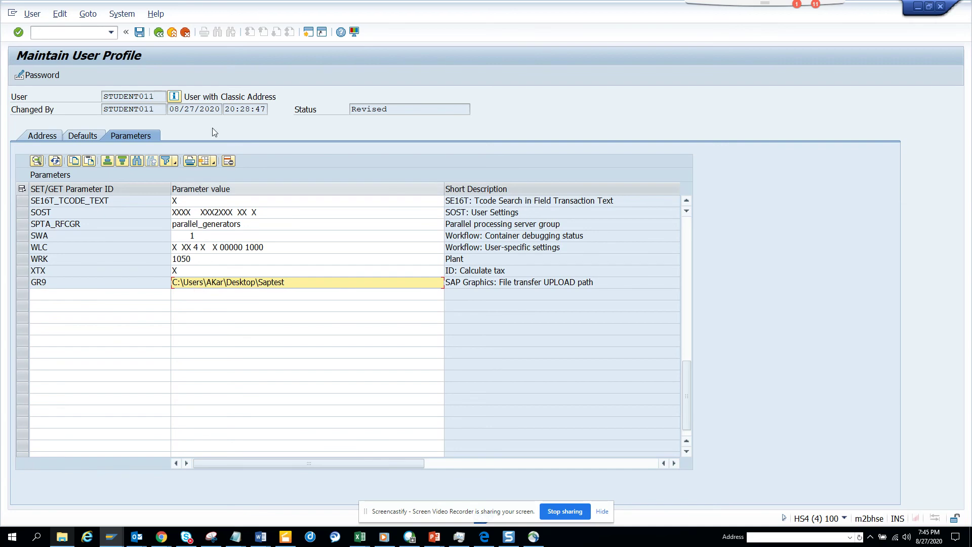
# Step: Save the profile with GR9, then open Favorites > Upload from PC, now starting in Saptest
pyautogui.click(140, 35)
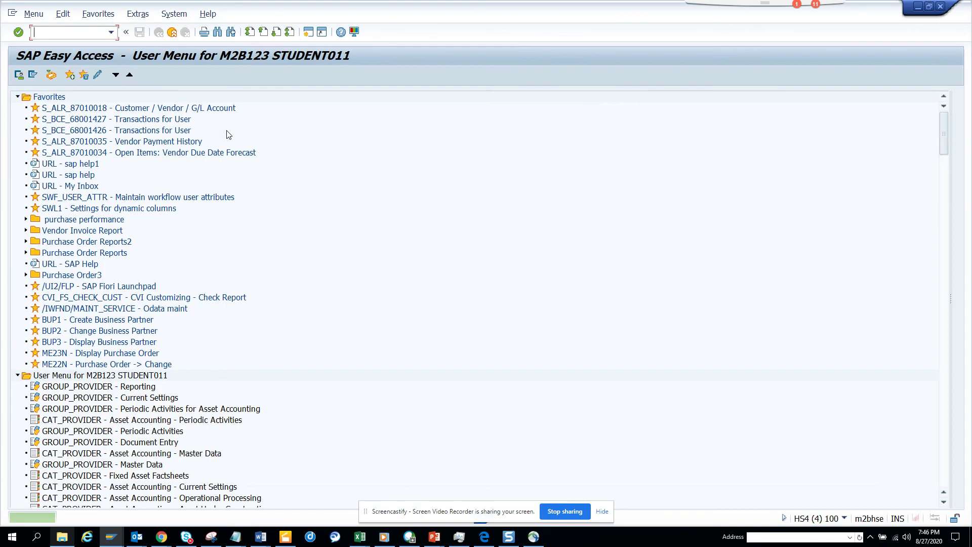
pyautogui.click(99, 14)
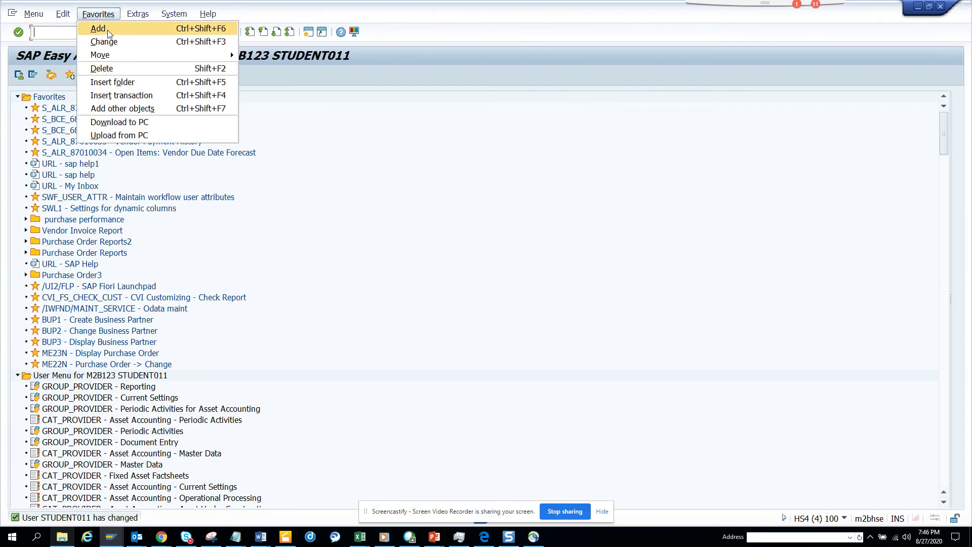
pyautogui.click(140, 140)
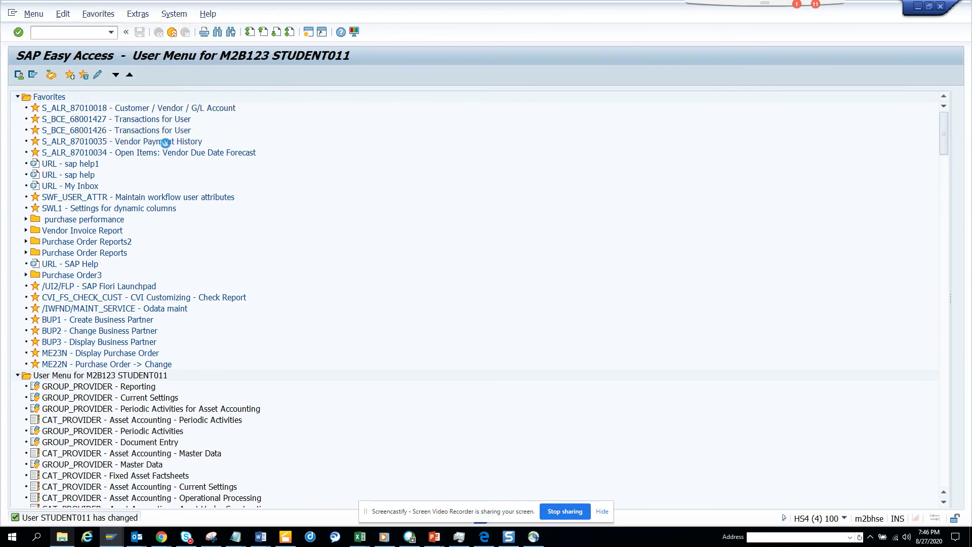